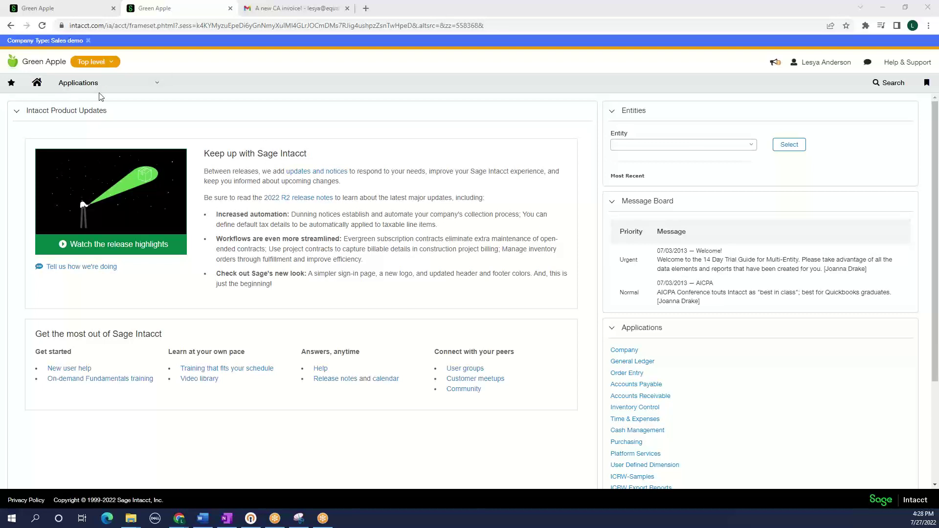
Go to the Smart Events list under Platform Services
click(118, 84)
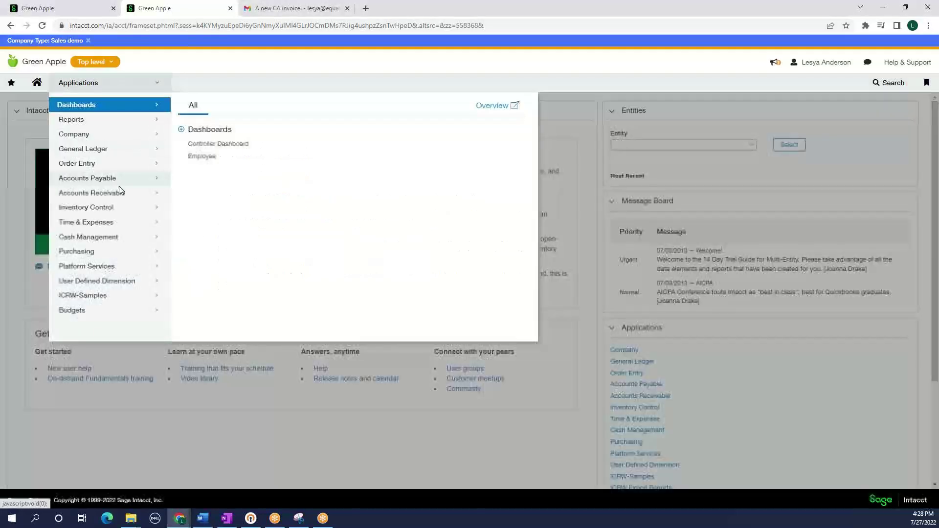
click(121, 267)
click(217, 223)
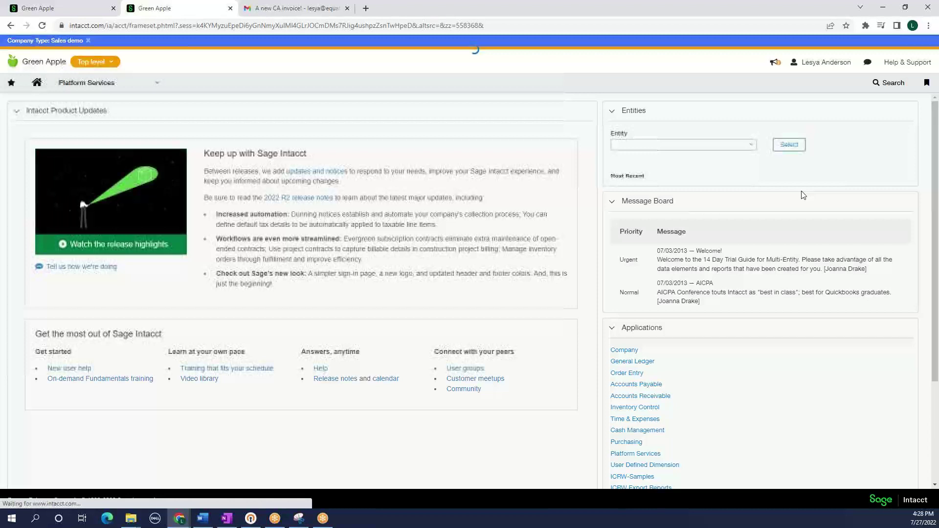
Add a new smart event with Invoice as the owner object and continue
click(820, 110)
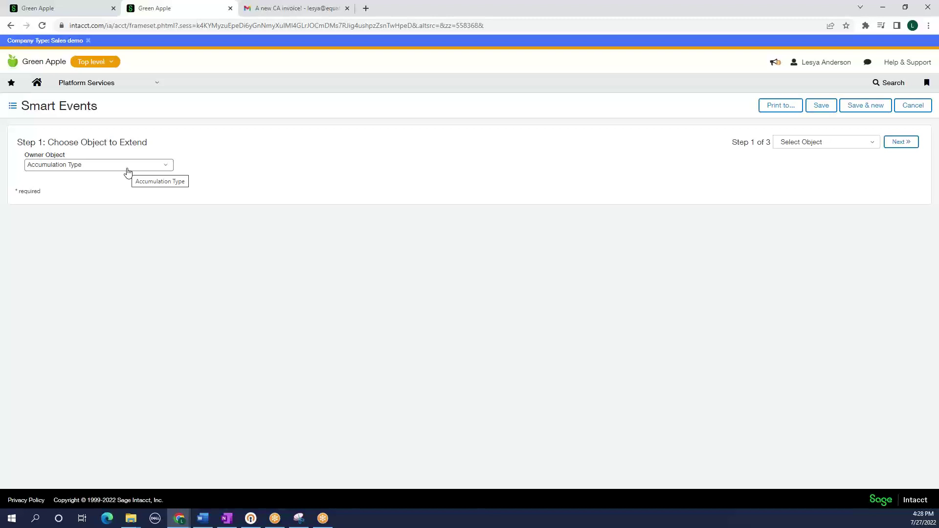
click(128, 172)
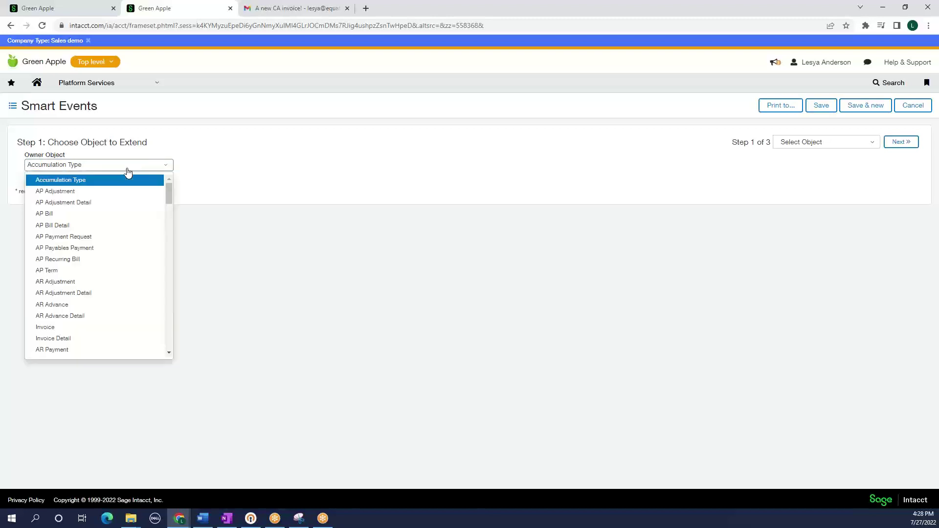
click(78, 329)
click(899, 145)
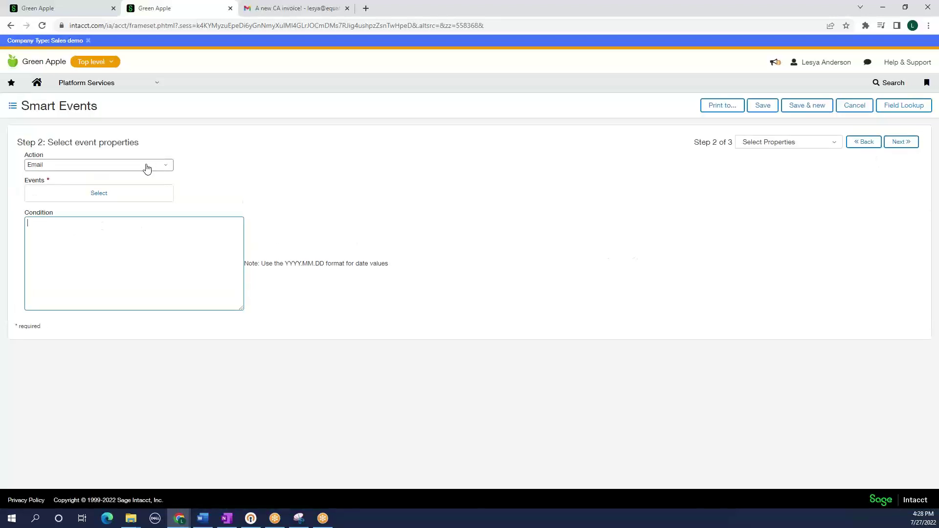
Choose Email as the action and Add as the triggering event
click(147, 168)
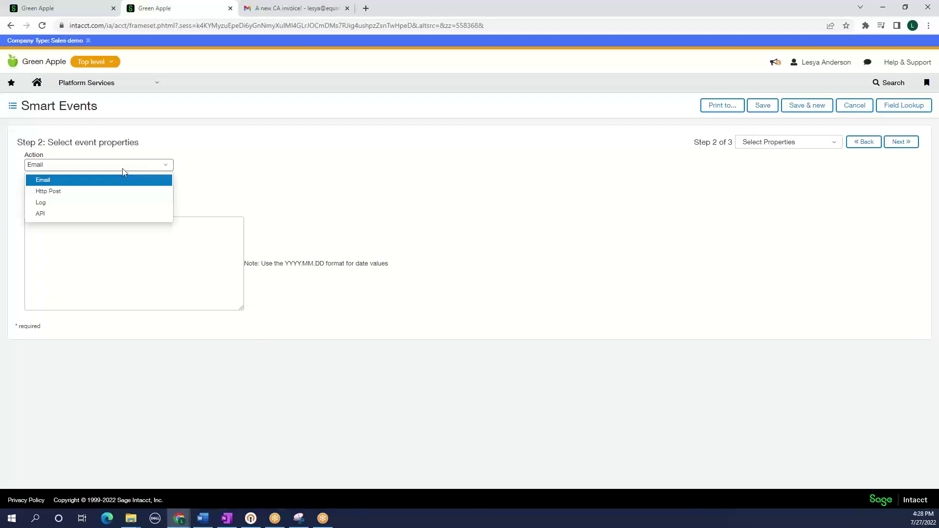
click(104, 180)
click(100, 194)
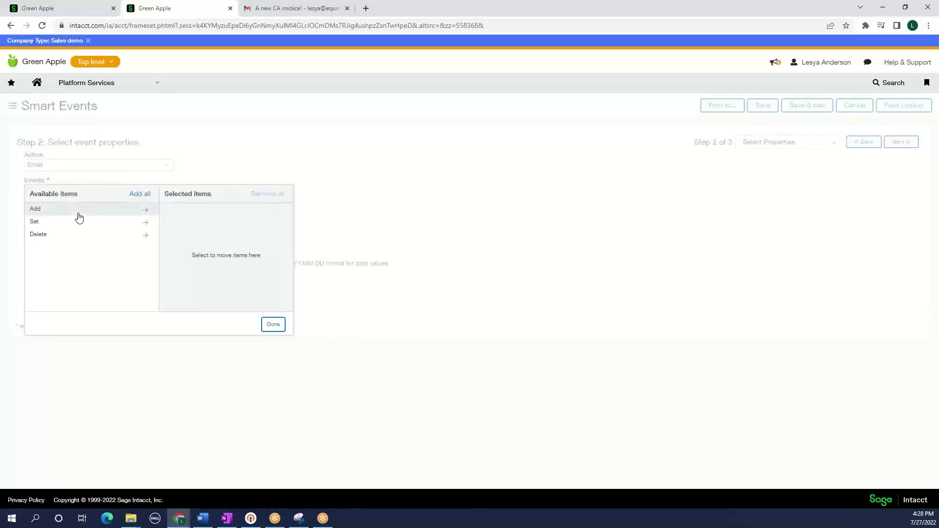
click(79, 214)
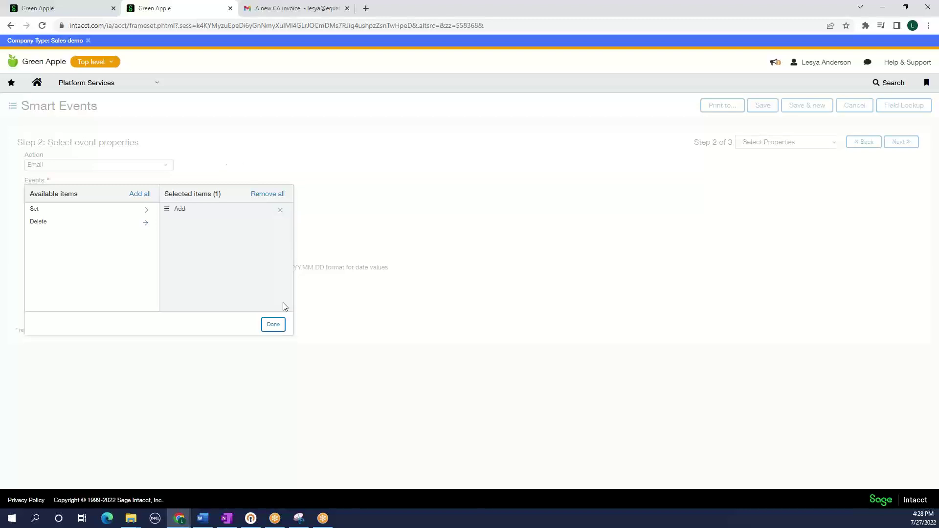
click(271, 325)
click(94, 262)
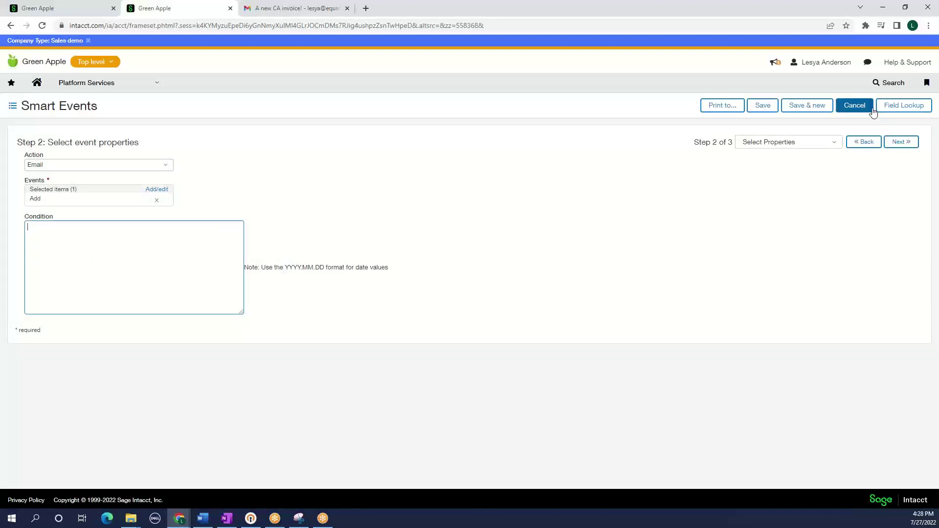
Build the condition {!ARINVOICE.BILLTO.MAILADDRESS.STATE!} == 'CA' using the bill-to State/Territory field
click(901, 108)
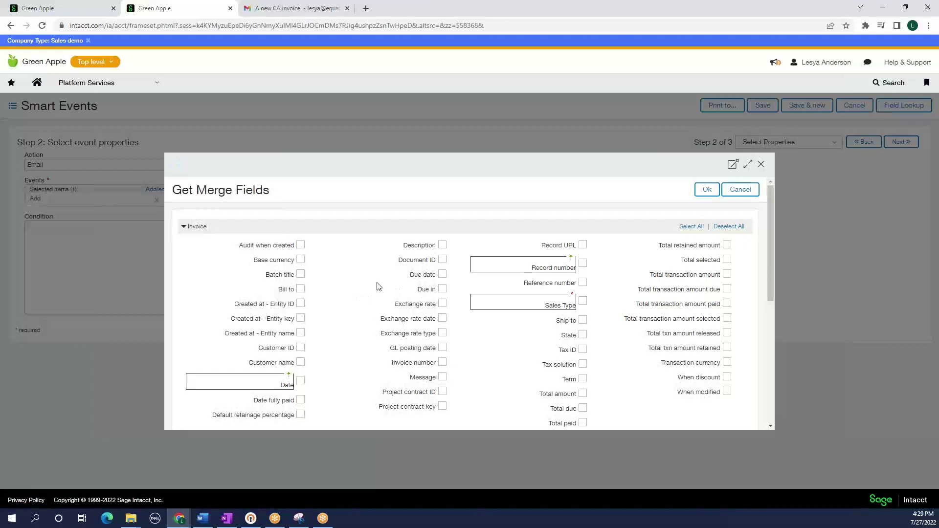
scroll(337, 308, down, 2)
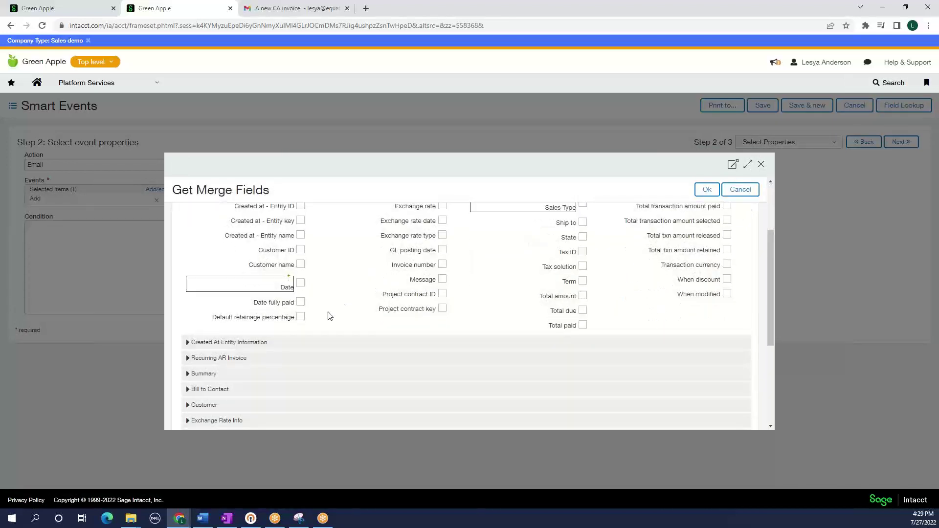
scroll(328, 317, down, 1)
click(196, 341)
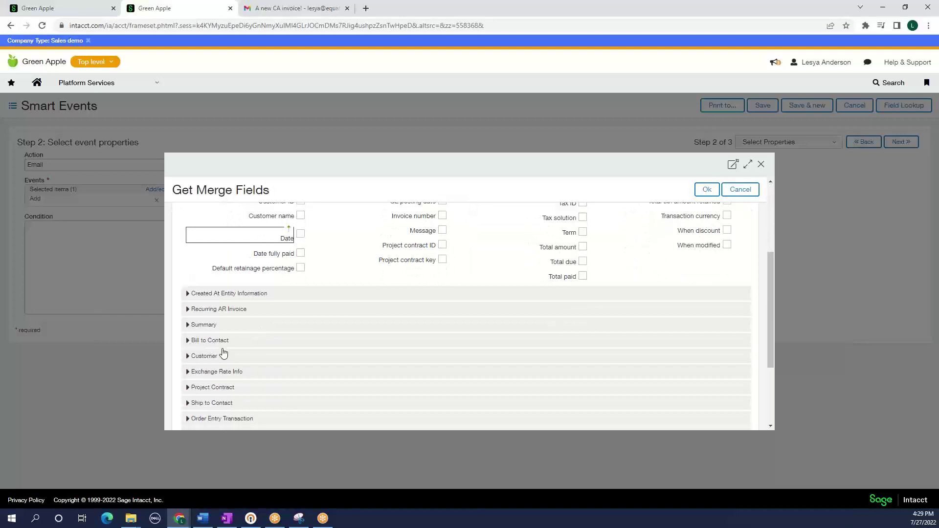
scroll(209, 362, down, 2)
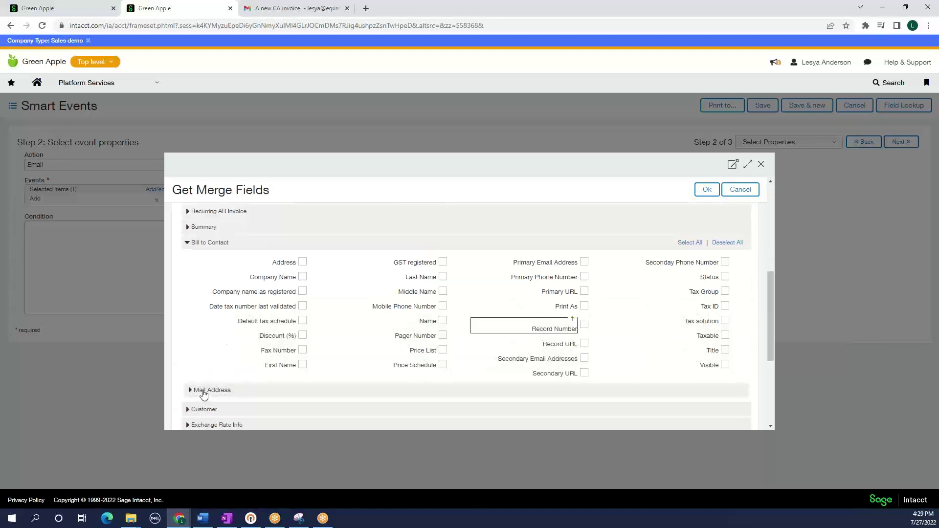
click(242, 390)
scroll(507, 357, down, 2)
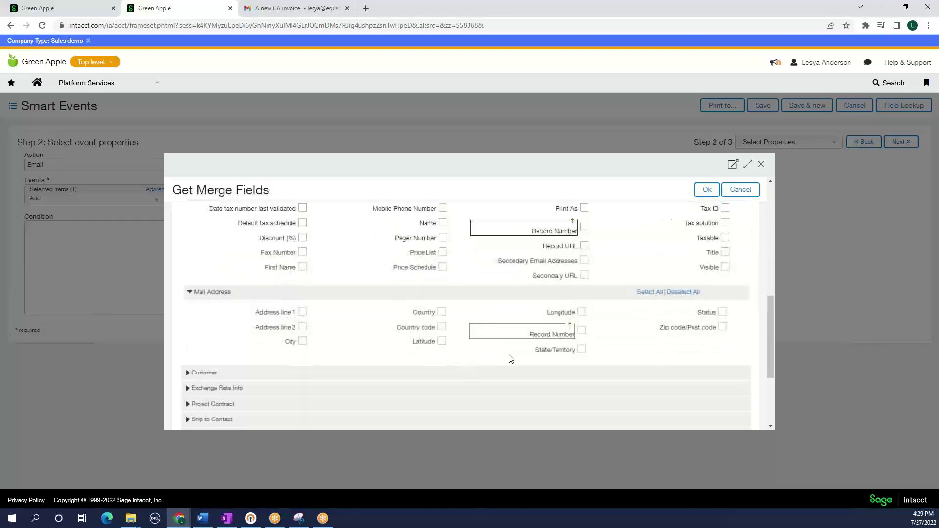
click(582, 350)
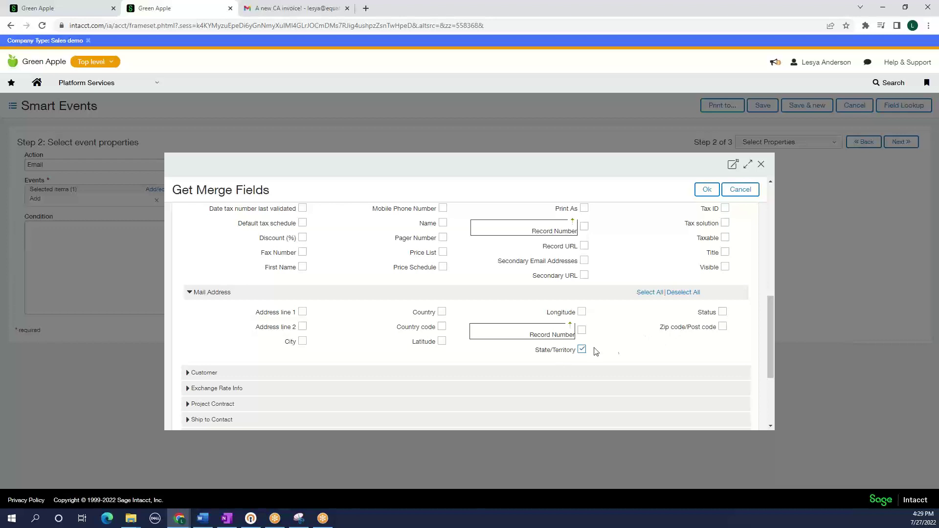
click(707, 190)
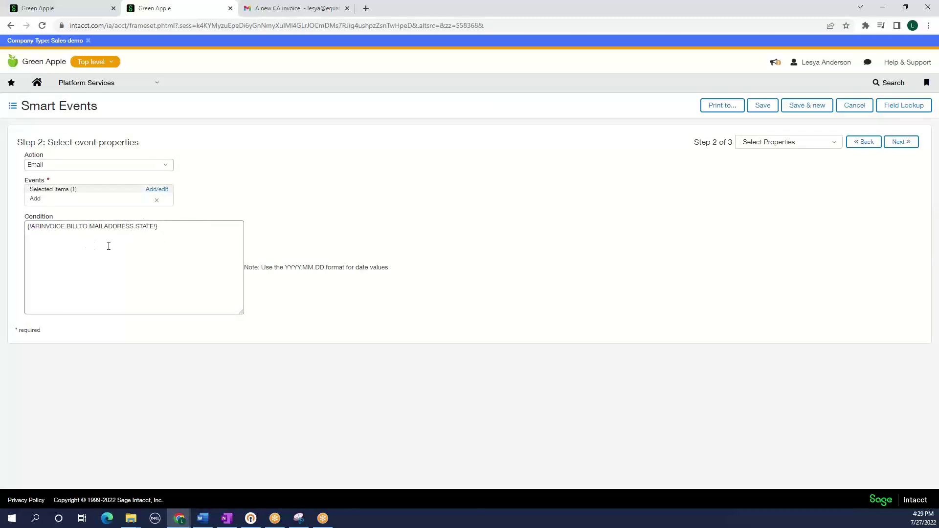
click(201, 227)
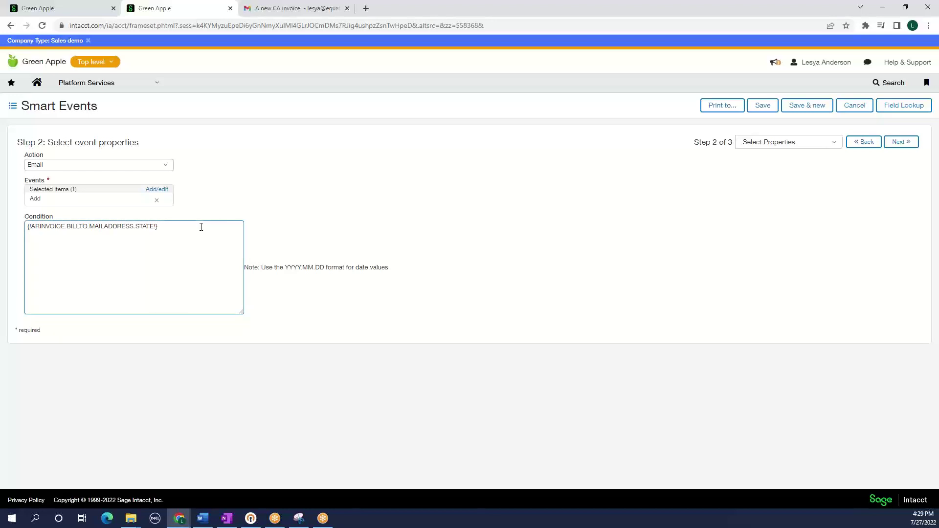
text(== 'CA')
Address the email to the user's own address, subject 'New CA invoice!', body beginning 'Invoice'
click(899, 142)
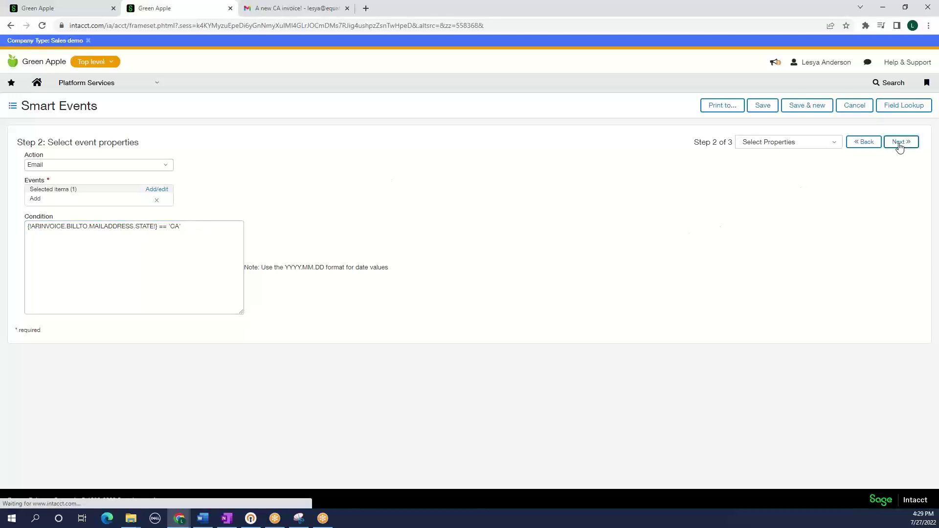
click(60, 170)
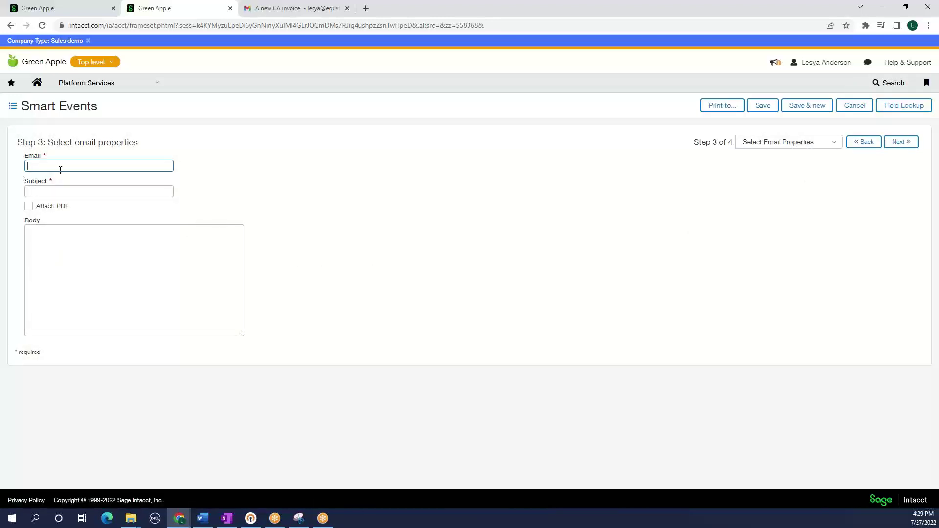
key(Tab)
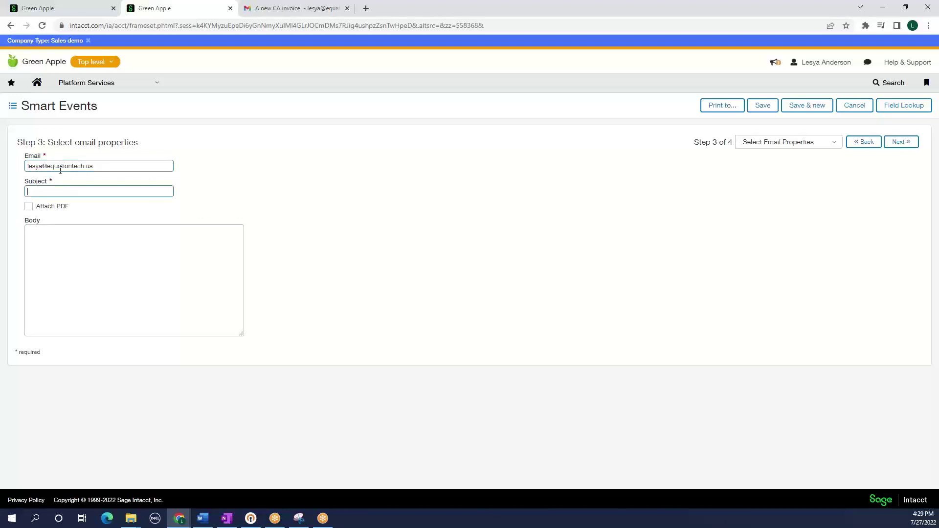
text(New CA invoice!)
click(88, 288)
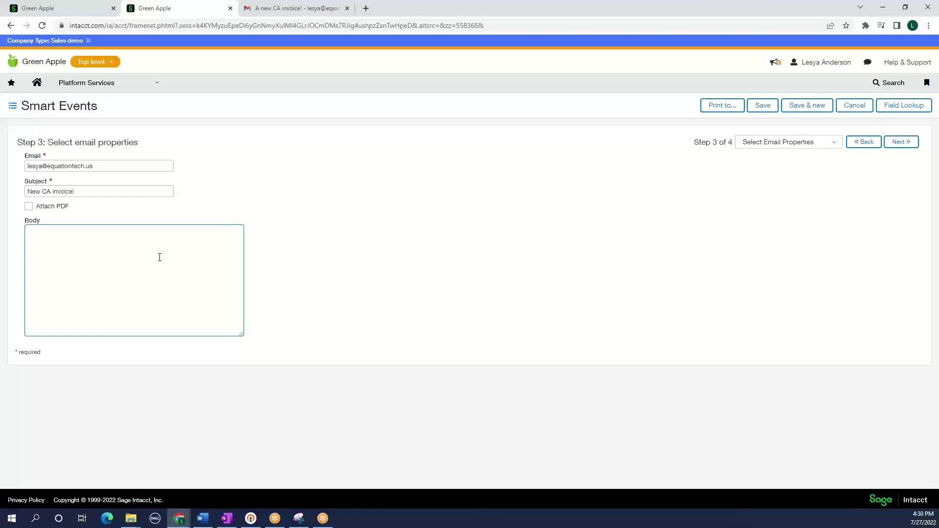
text(Invoice)
Insert the invoice number merge field into the body, followed by 'for $'
click(885, 106)
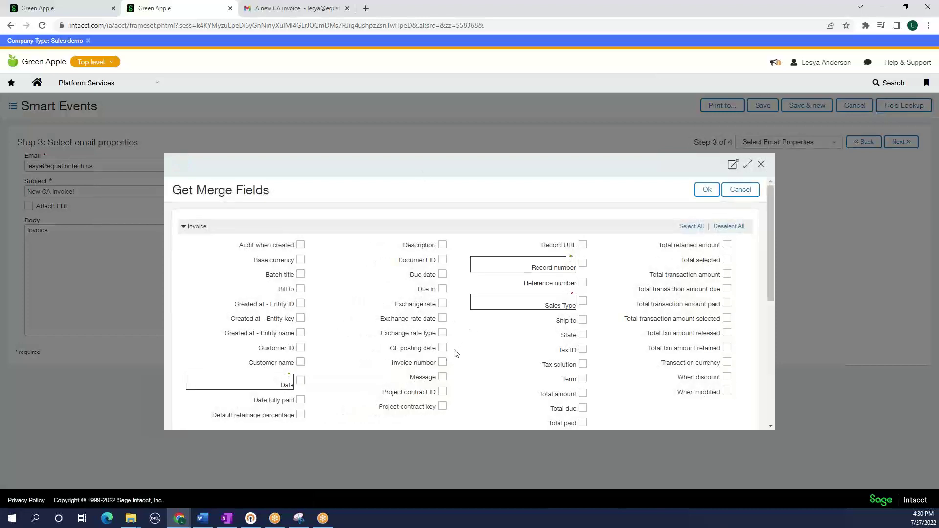
click(442, 362)
click(709, 192)
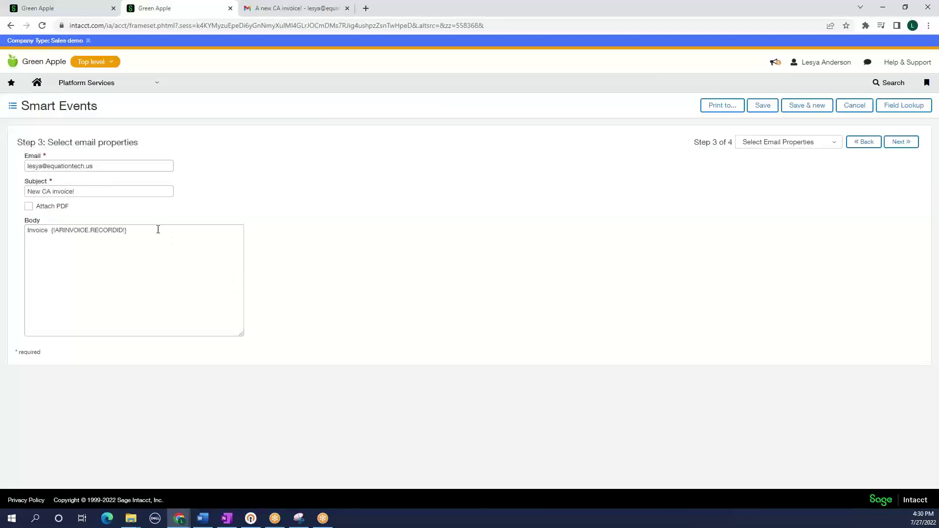
click(163, 232)
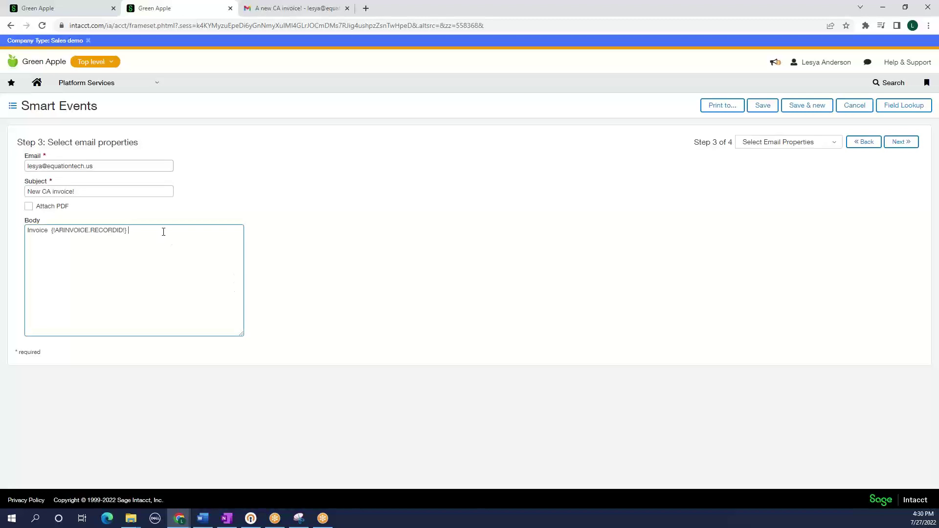
text(for $)
Insert the Total amount merge field, then 'was entered for state of California.'
click(899, 106)
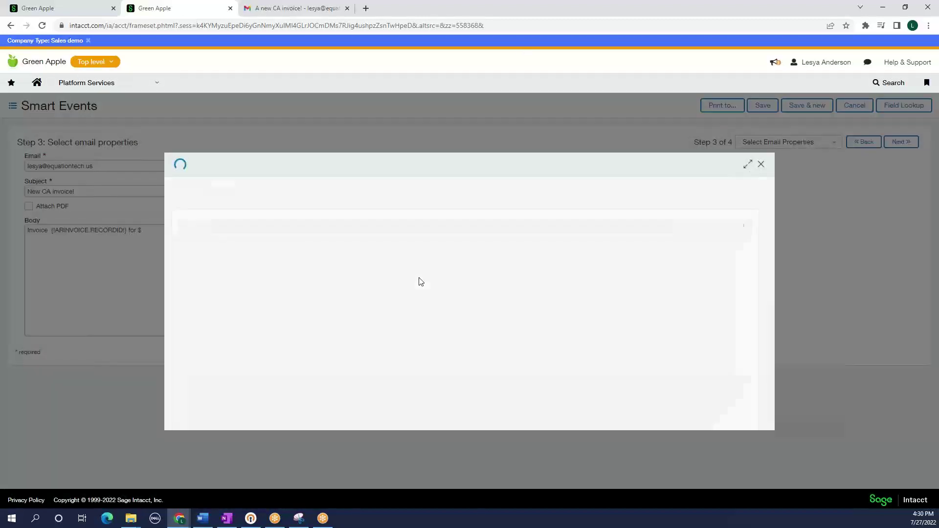
click(582, 394)
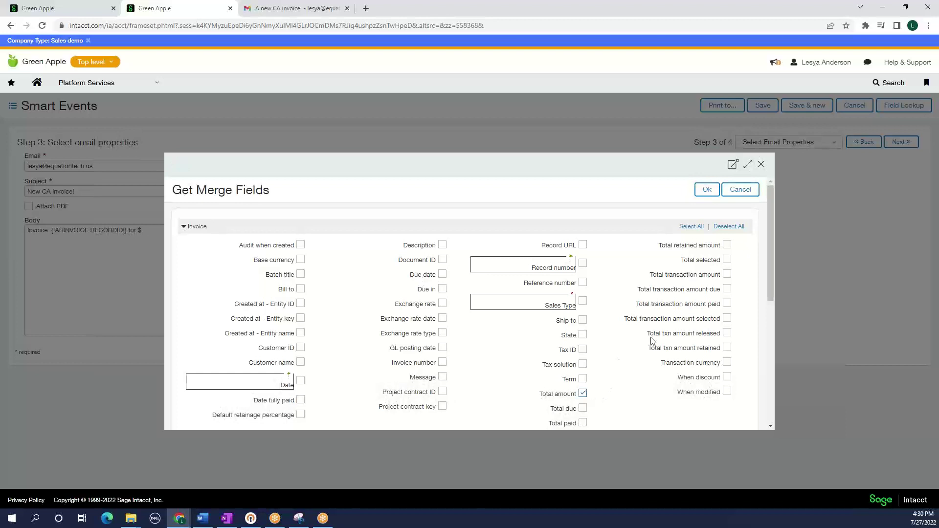
click(708, 190)
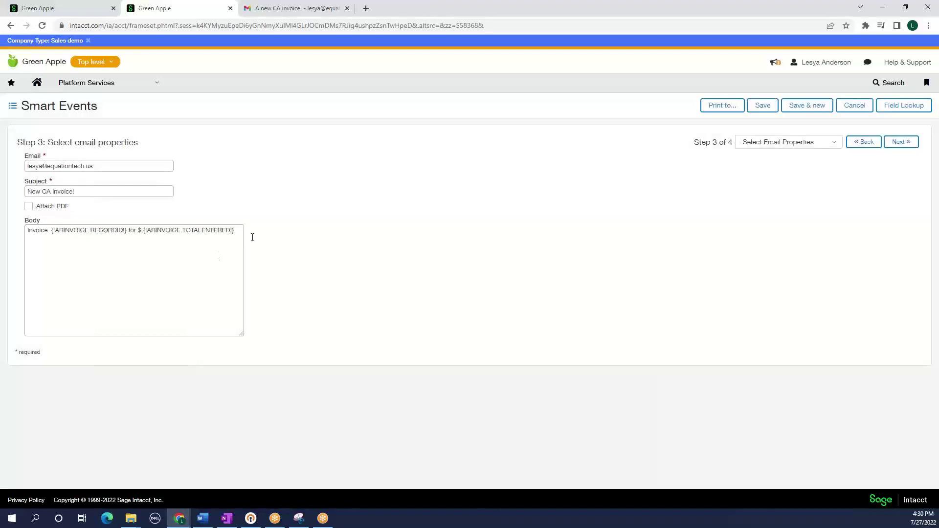
text(was)
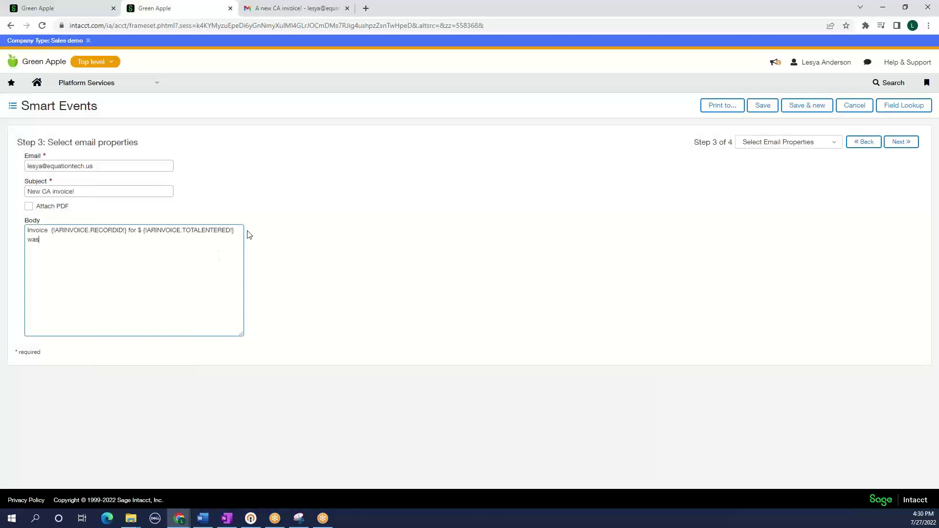
text( entered for state of Californi)
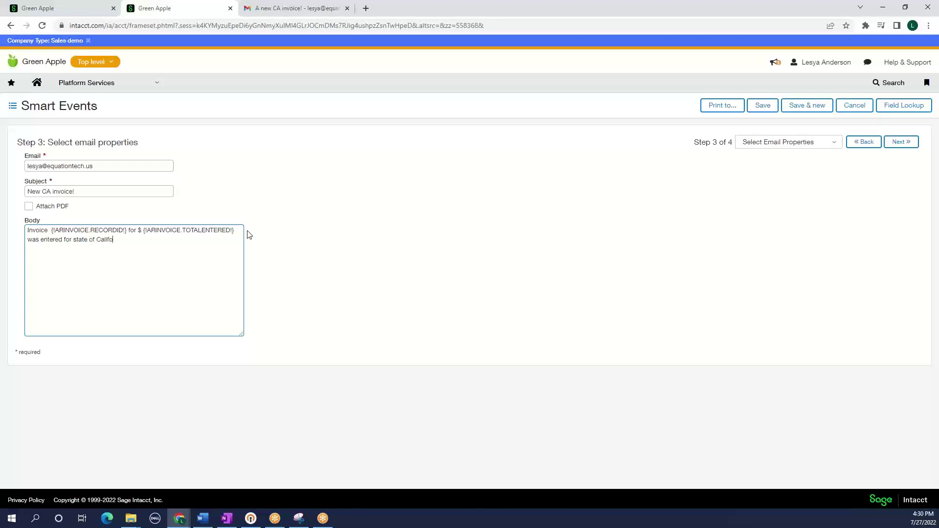
text(i.)
key(BackSpace)
key(BackSpace)
text(a.)
Set the Smart Link ID to ARCAinvoice and save the smart event
click(909, 140)
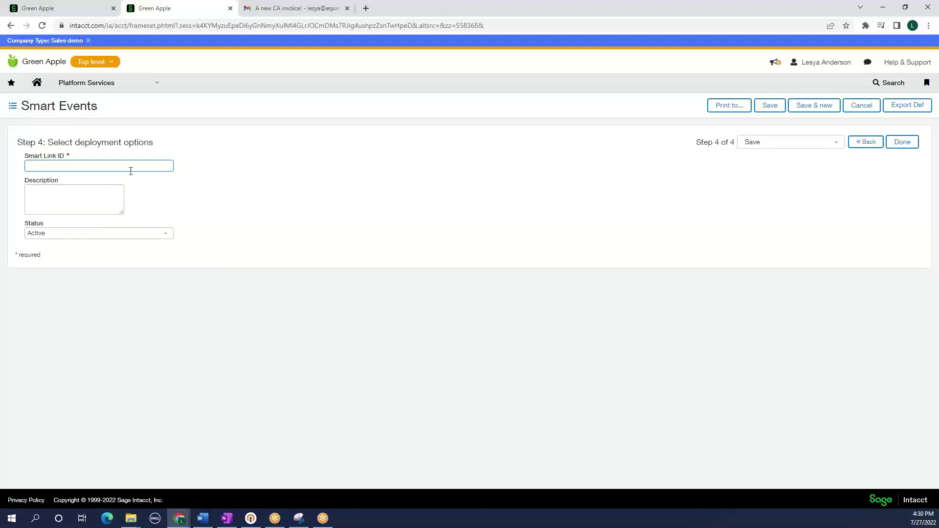
text(ARCAinvoice)
click(902, 143)
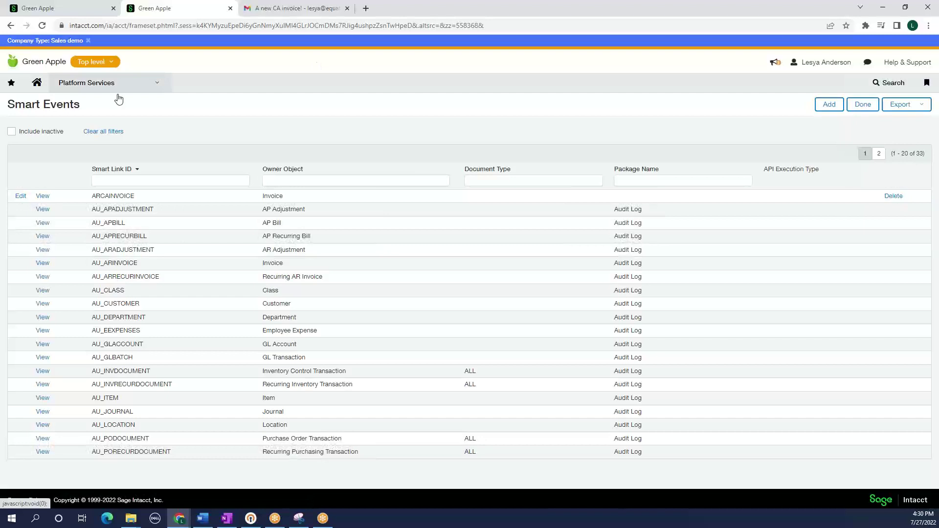
Start a new Accounts Receivable invoice
click(118, 97)
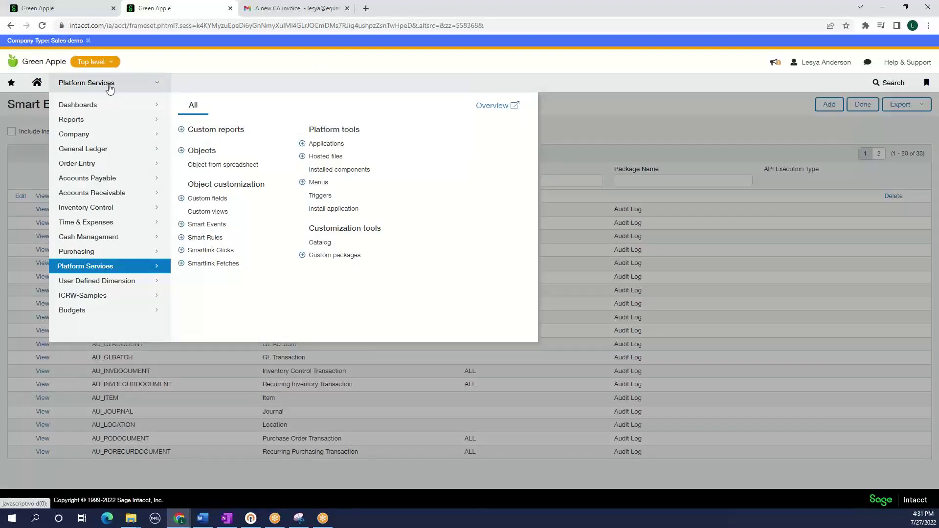
mouse_move(88, 200)
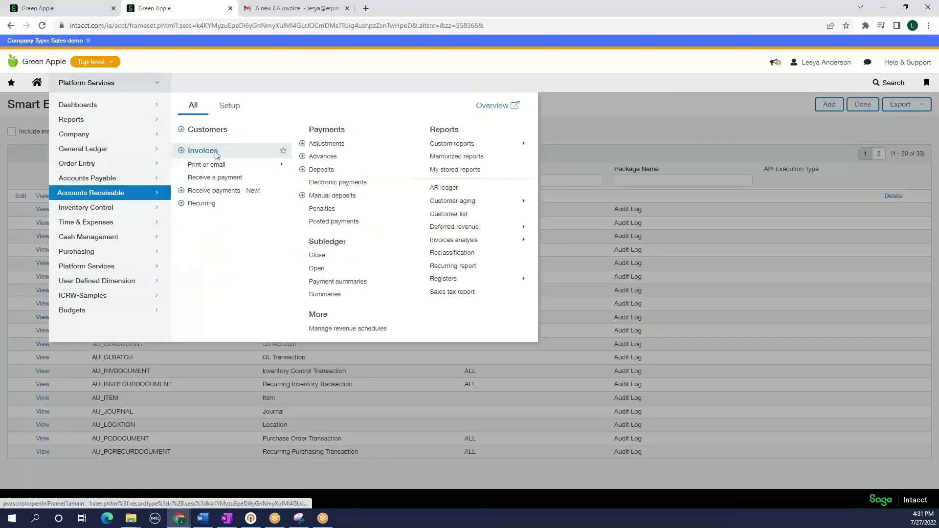
click(221, 156)
click(751, 104)
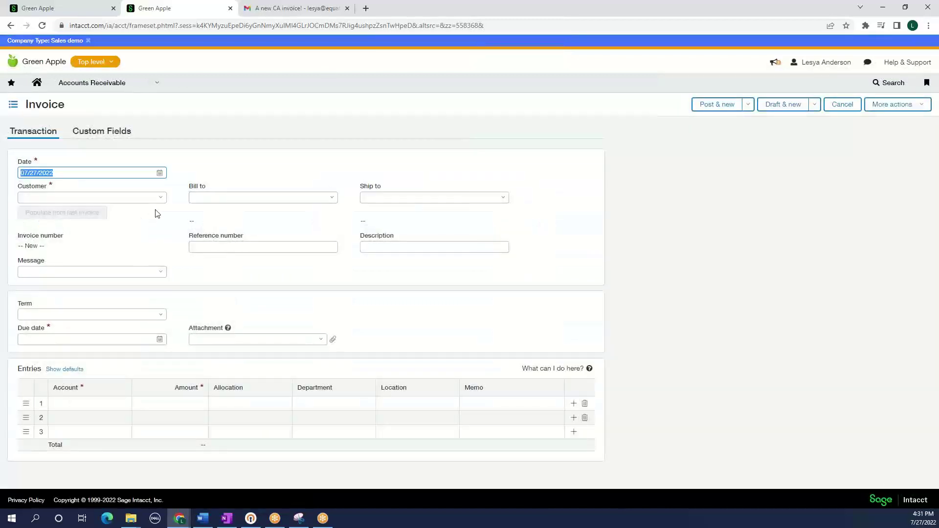
Post a 16,500.00 invoice for Sun Microsystems - EBC, filled from its last invoice
click(160, 199)
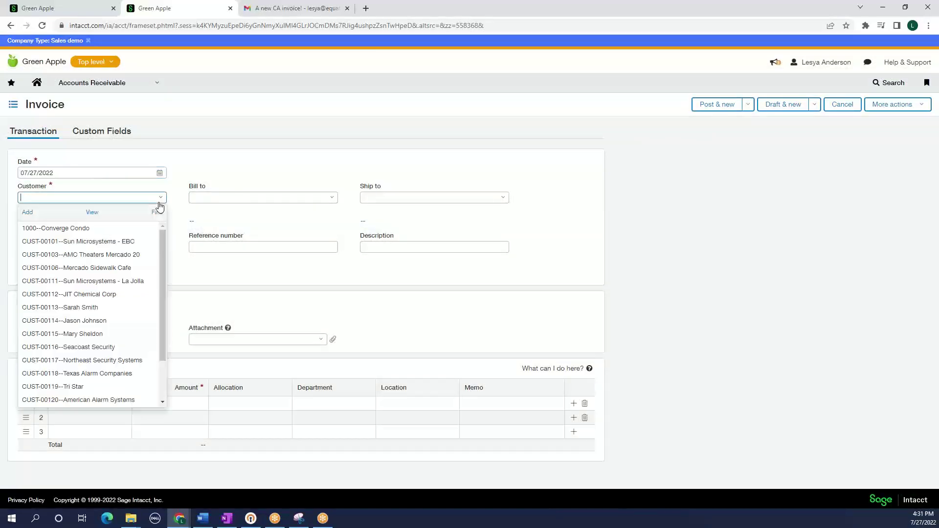
click(125, 241)
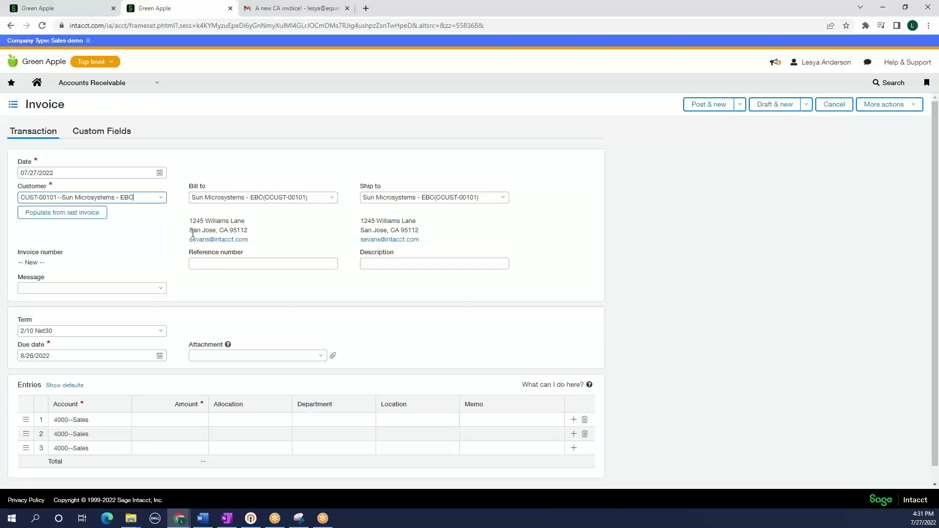
drag(193, 231, 243, 234)
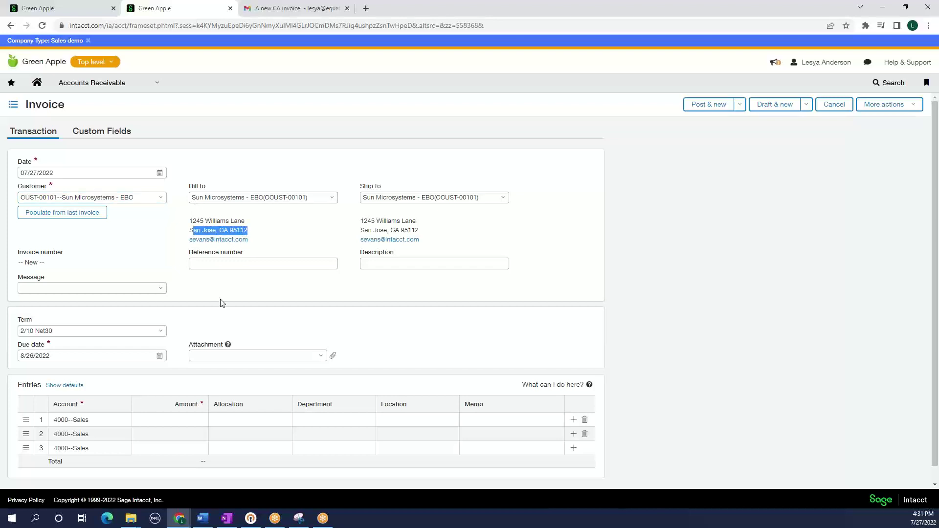
click(64, 213)
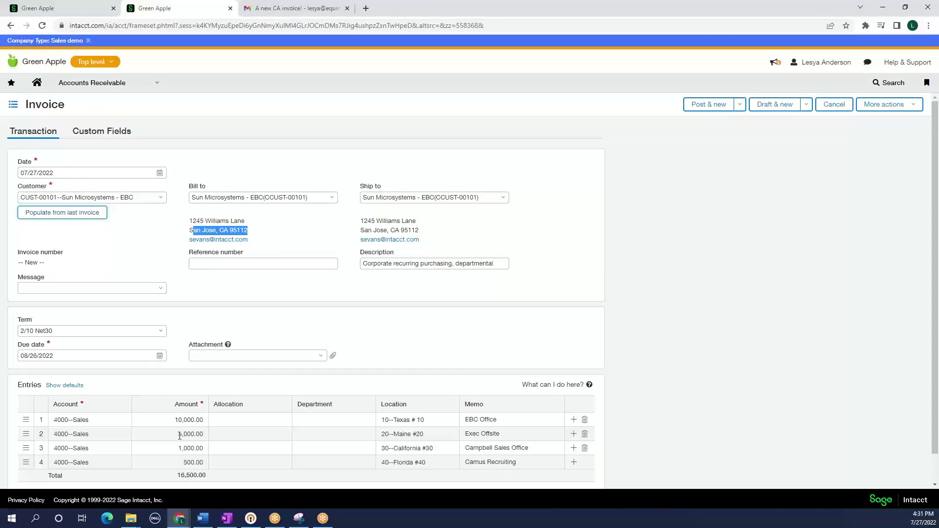
click(696, 105)
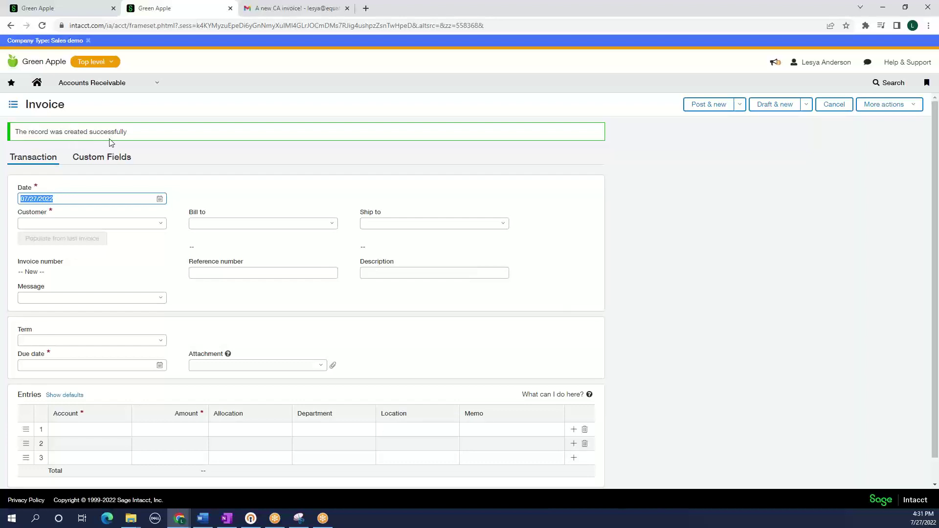
Open the newest 'New CA invoice!' alert in the Gmail inbox
click(273, 8)
click(138, 78)
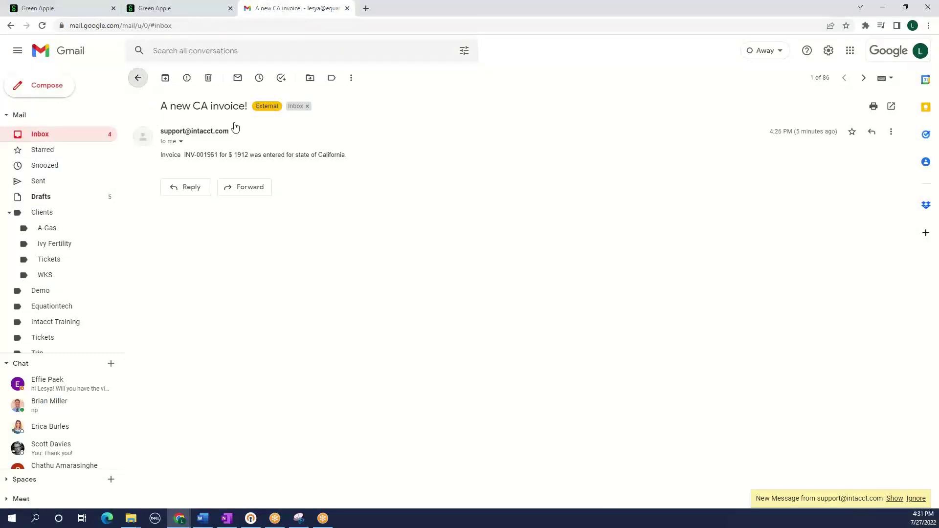
click(288, 100)
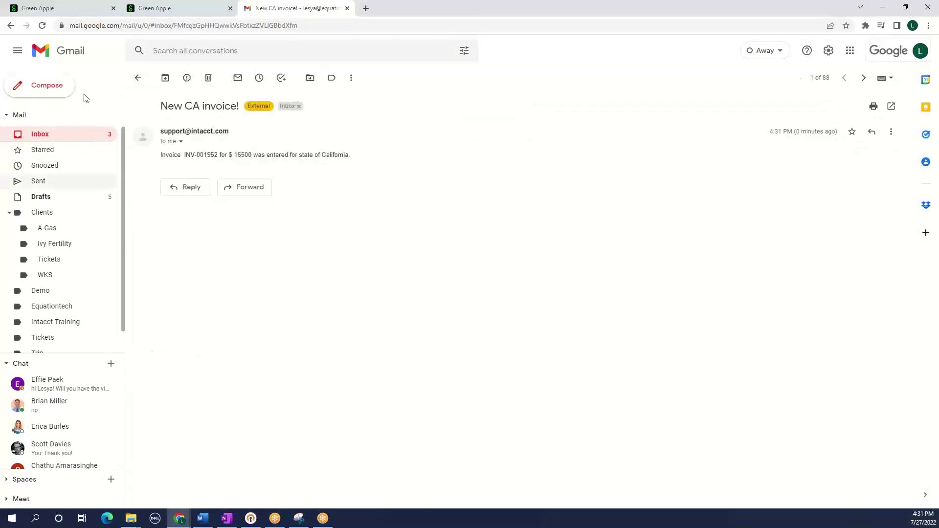